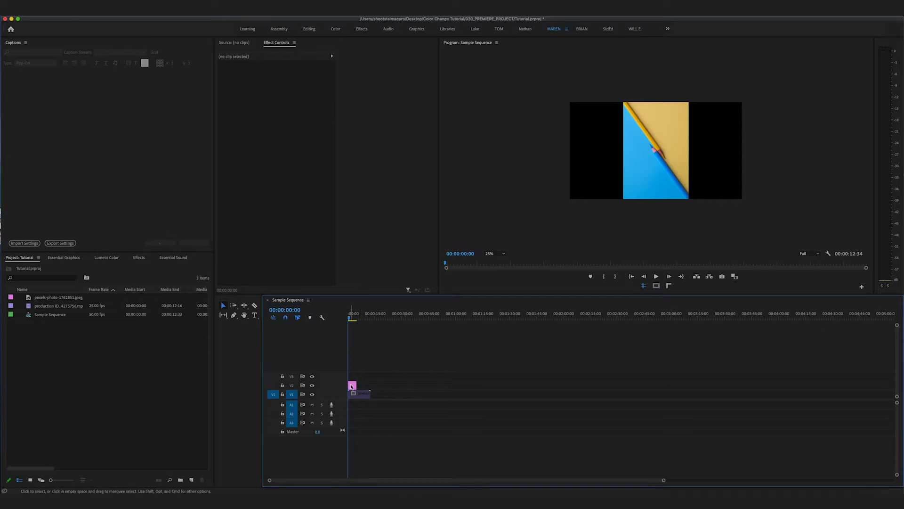
# Search the effects for "color cha" and apply Change to Color to the pencil photo clip on the V2 track
pyautogui.click(352, 385)
pyautogui.click(141, 258)
pyautogui.click(47, 268)
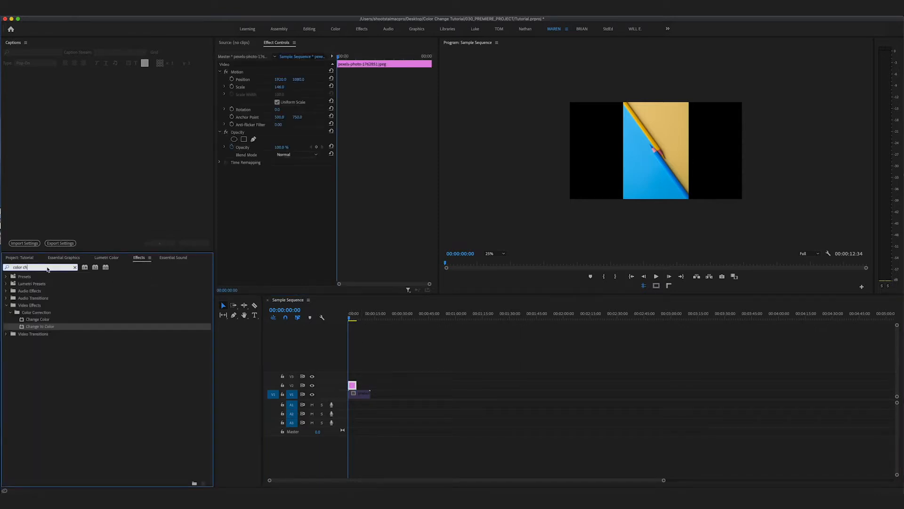
pyautogui.press('super+a')
pyautogui.click(71, 380)
pyautogui.click(74, 268)
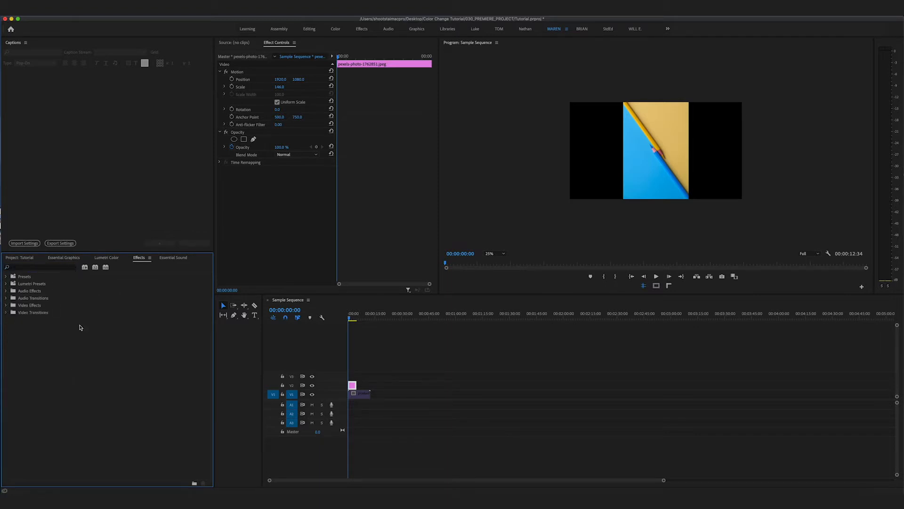
pyautogui.click(22, 269)
pyautogui.write('color cha')
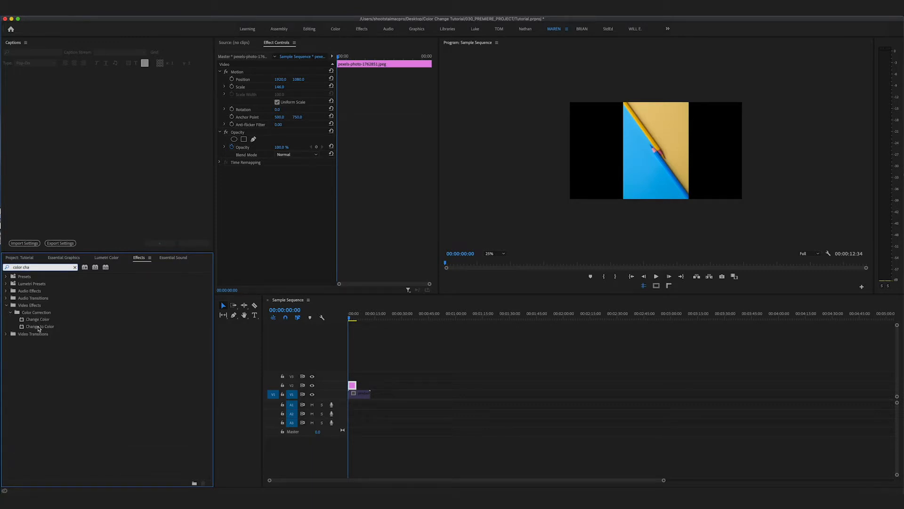
pyautogui.moveTo(39, 329); pyautogui.dragTo(357, 390)
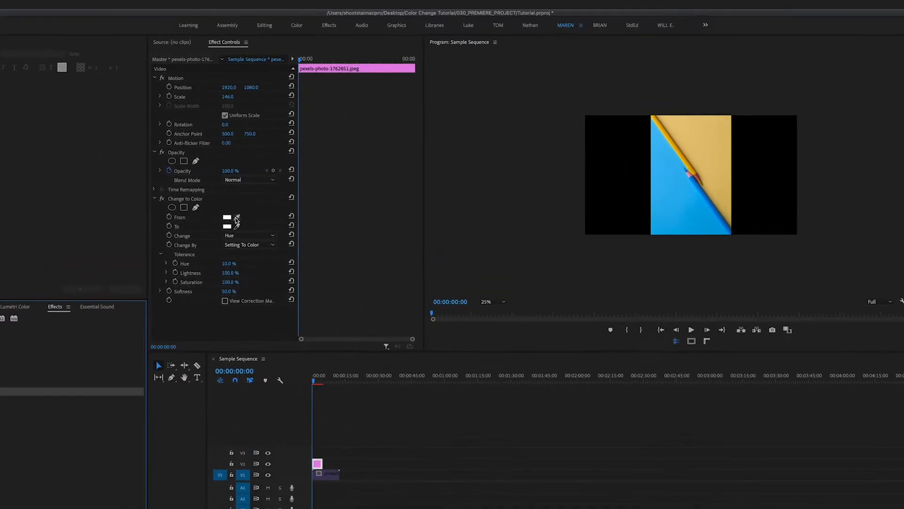
# Sample the photo's blue background as the From color of the Change to Color effect
pyautogui.click(236, 220)
pyautogui.click(675, 210)
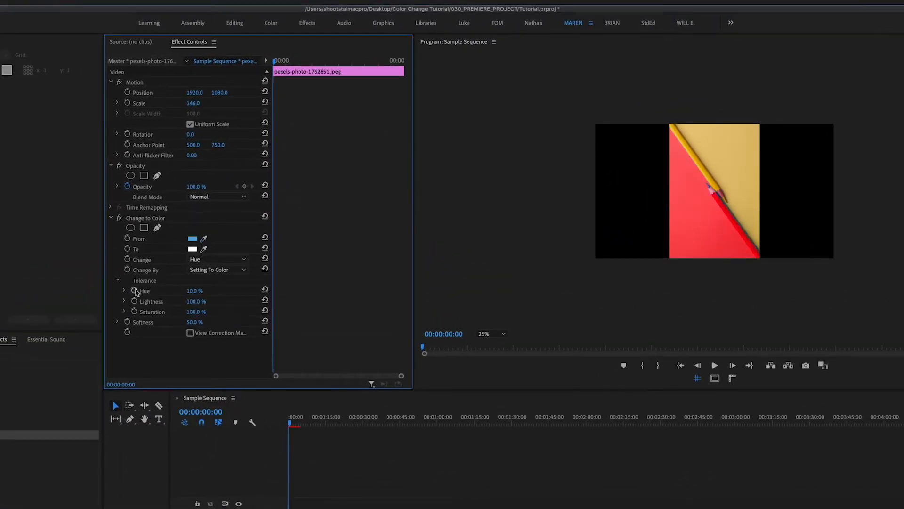
pyautogui.scroll(-3, 711, 219)
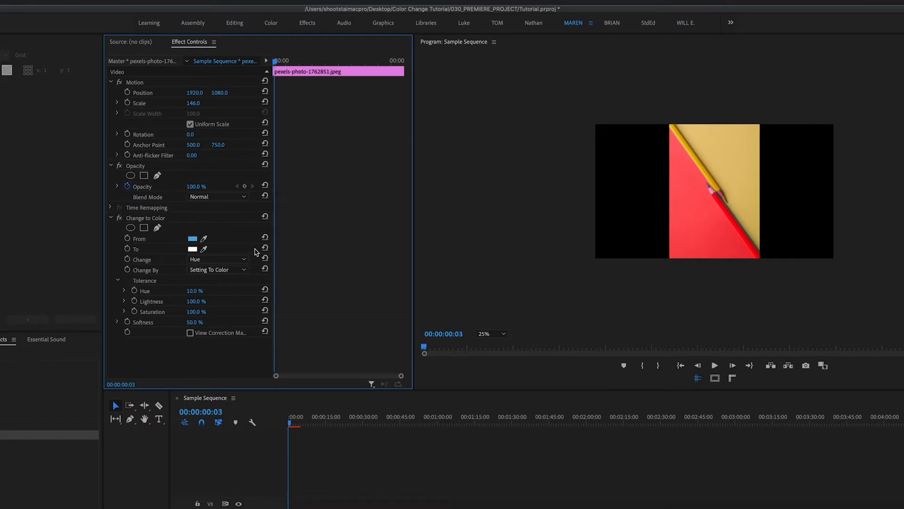
# Choose a saturated magenta as the To color of the Change to Color effect
pyautogui.click(193, 249)
pyautogui.click(446, 379)
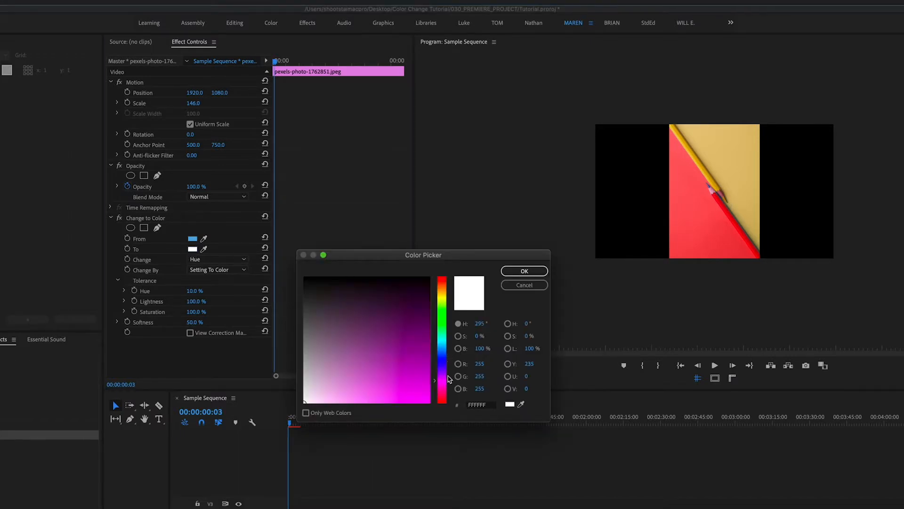
pyautogui.click(414, 383)
pyautogui.click(527, 272)
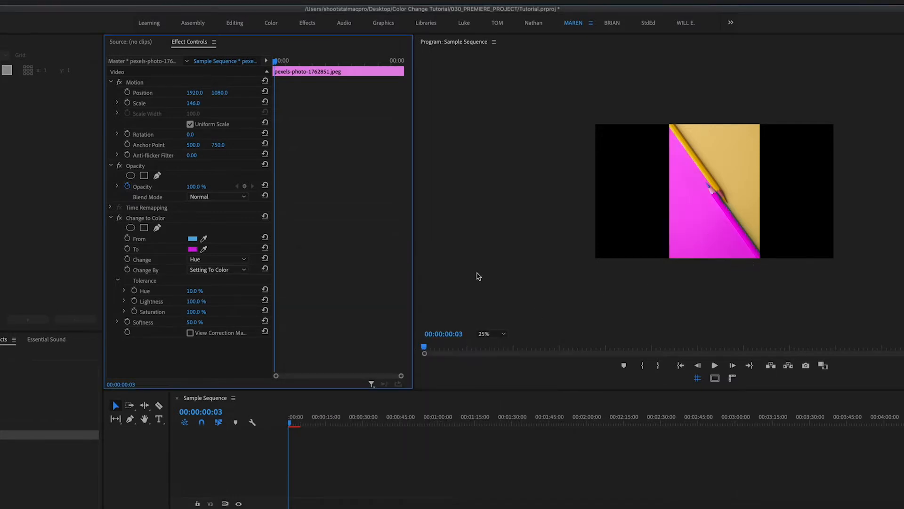
# Fit the program preview to its frame and enlarge the photo to a scale of 390
pyautogui.click(483, 335)
pyautogui.click(490, 343)
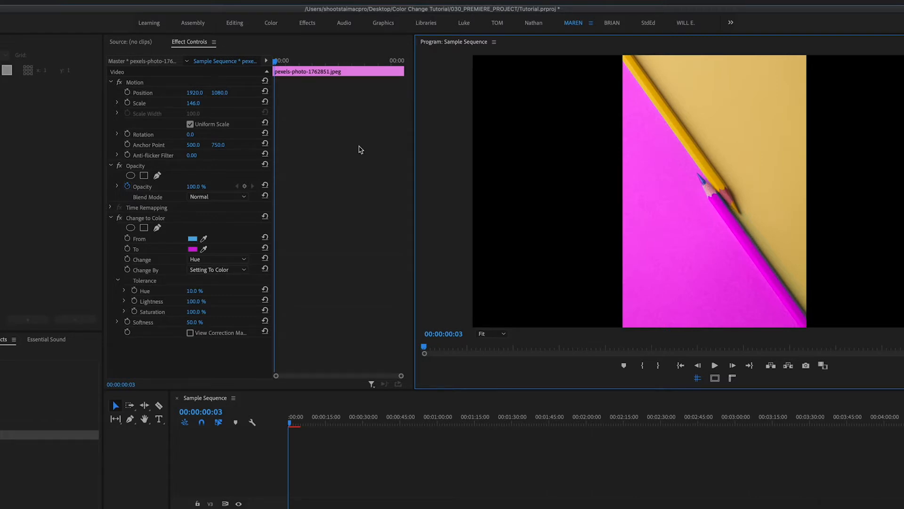
pyautogui.moveTo(198, 103); pyautogui.dragTo(313, 103)
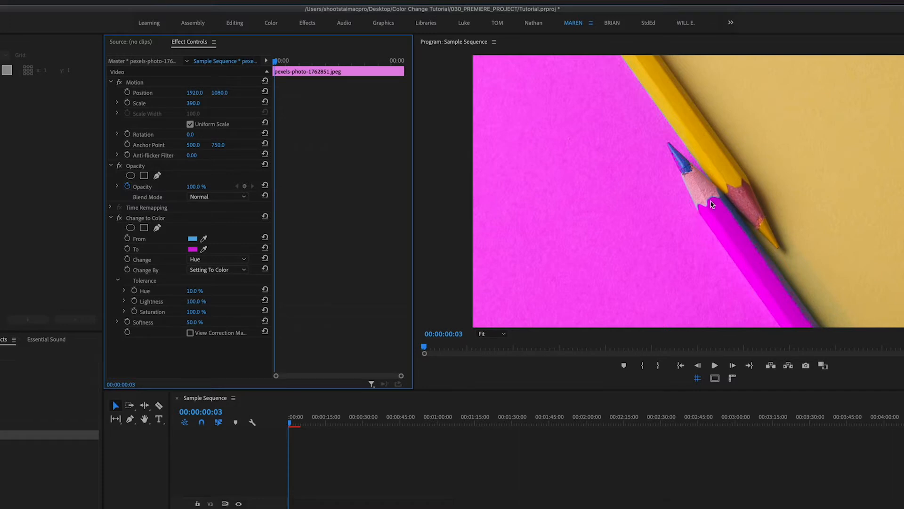
# Try the Hue & Lightness and Hue & Saturation options for the effect's Change setting, returning to Hue
pyautogui.click(221, 259)
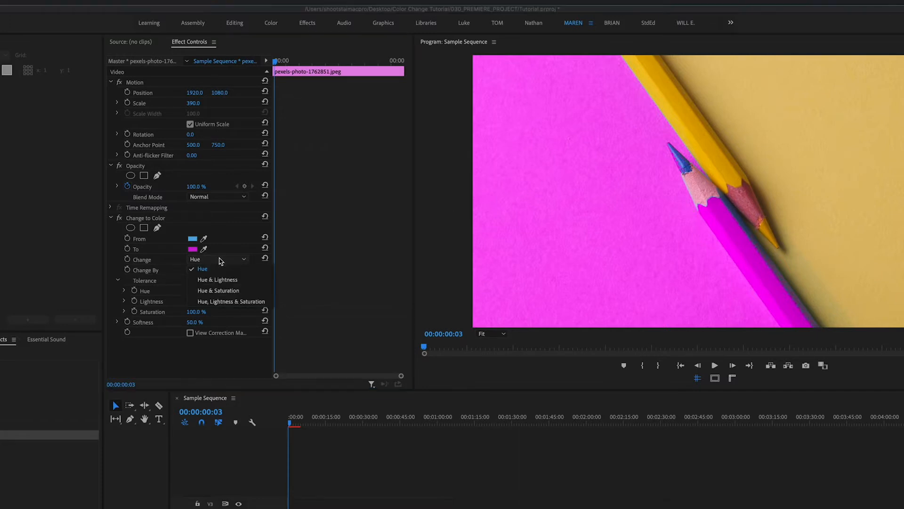
pyautogui.click(221, 260)
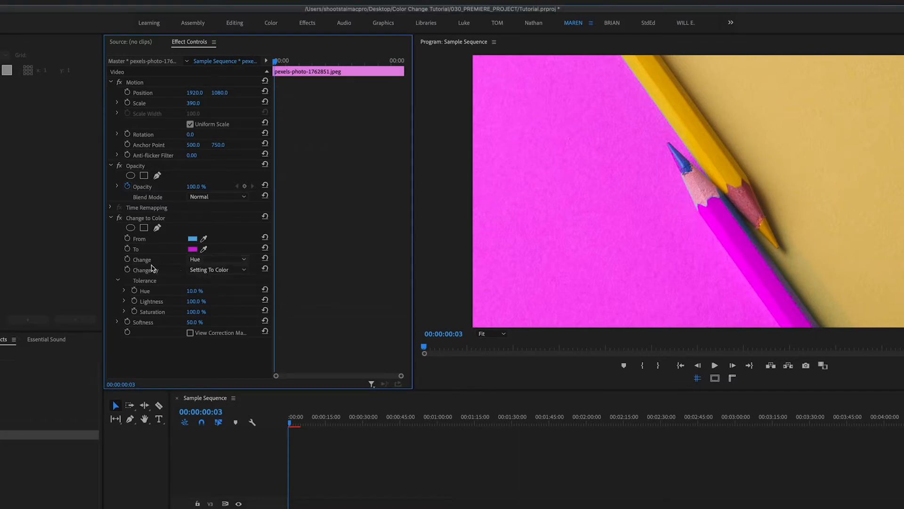
pyautogui.click(222, 263)
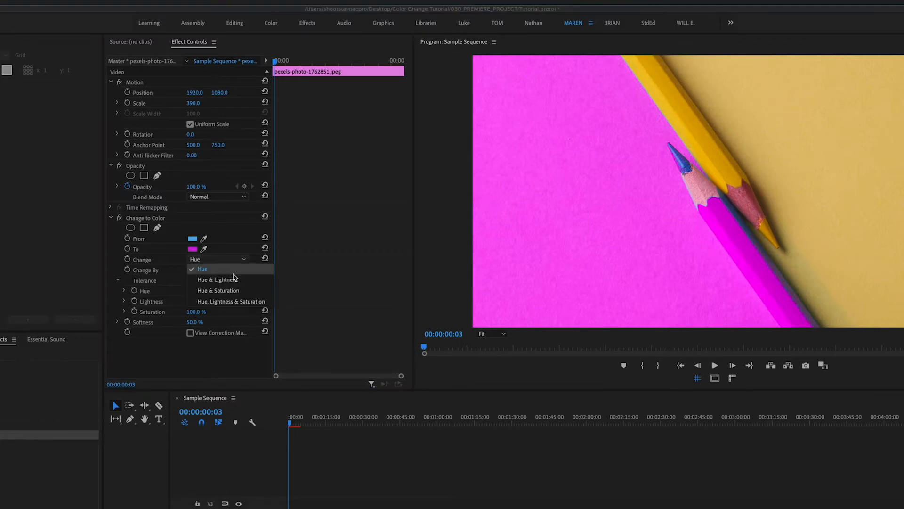
pyautogui.click(233, 278)
pyautogui.click(219, 262)
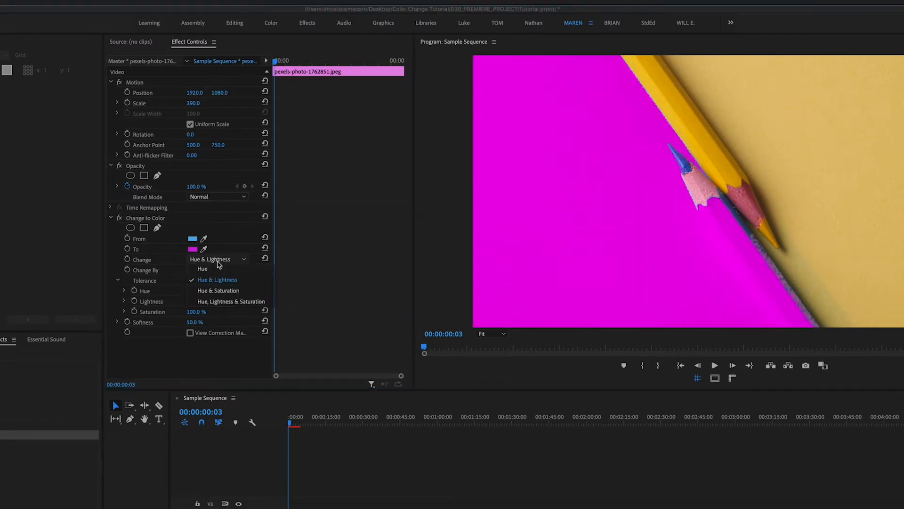
pyautogui.click(221, 291)
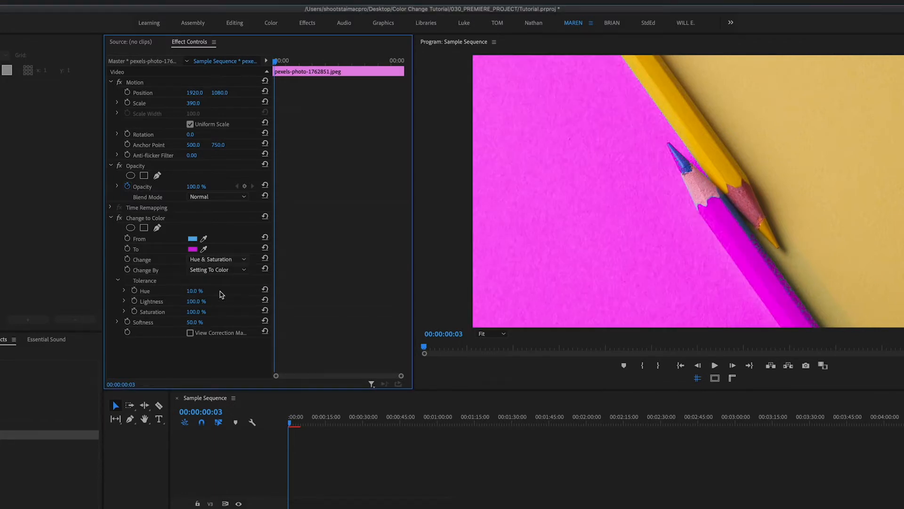
pyautogui.click(219, 263)
pyautogui.click(228, 279)
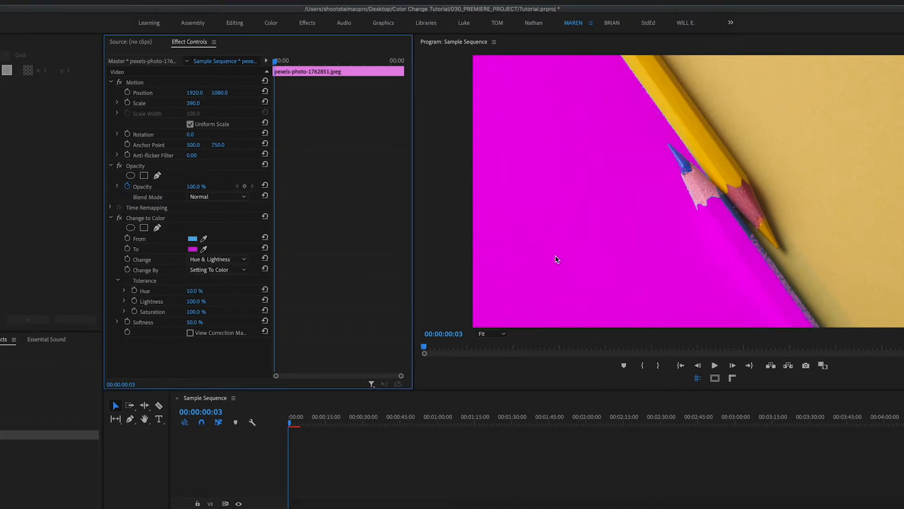
pyautogui.click(219, 260)
pyautogui.click(215, 271)
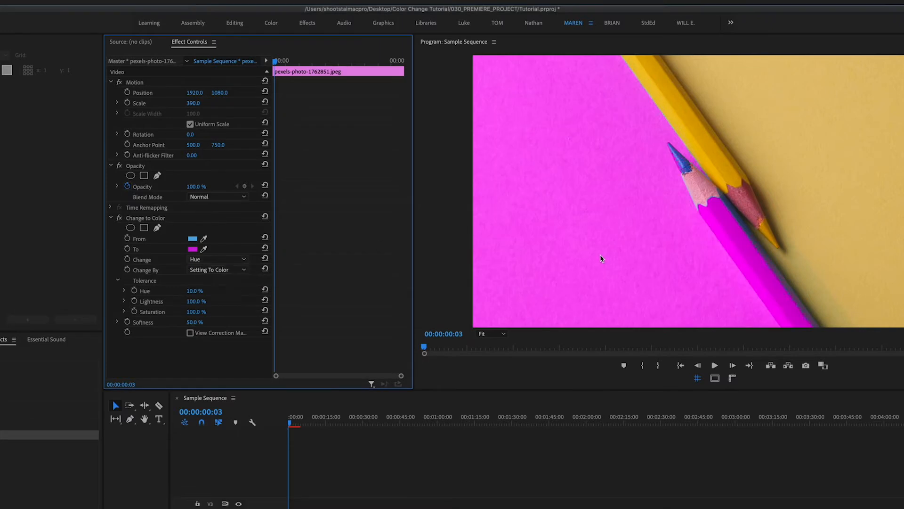
# Compare Hue, Lightness & Saturation and Hue with Hue & Saturation, and set the effect's Change setting to Hue & Saturation
pyautogui.click(213, 259)
pyautogui.click(220, 301)
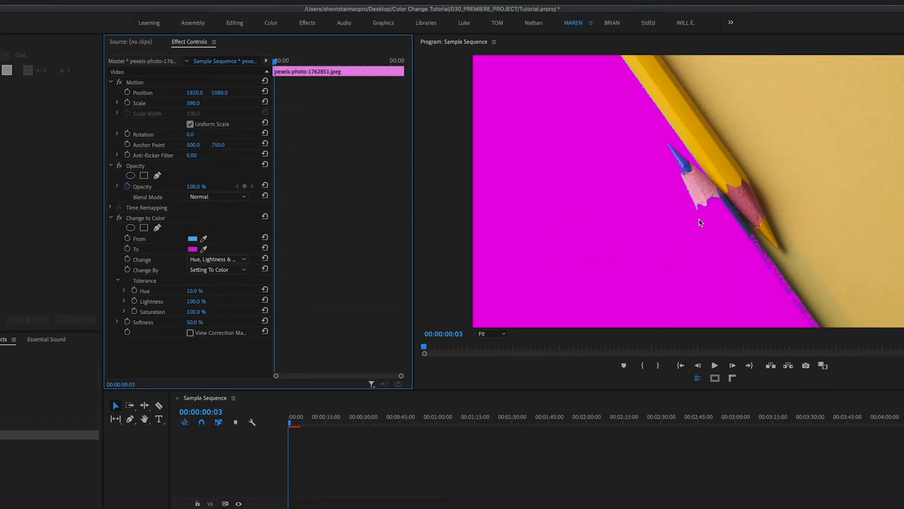
pyautogui.click(221, 259)
pyautogui.click(222, 289)
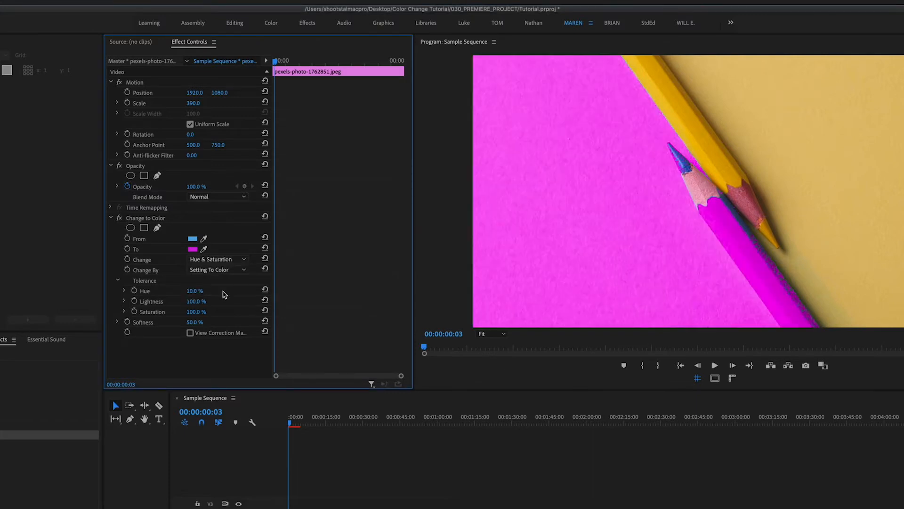
pyautogui.click(203, 260)
pyautogui.click(204, 272)
pyautogui.click(210, 259)
pyautogui.click(219, 289)
# Try hue tolerances of 17%, 40% and 100% in the Change to Color effect
pyautogui.click(197, 291)
pyautogui.write('17')
pyautogui.press('Return')
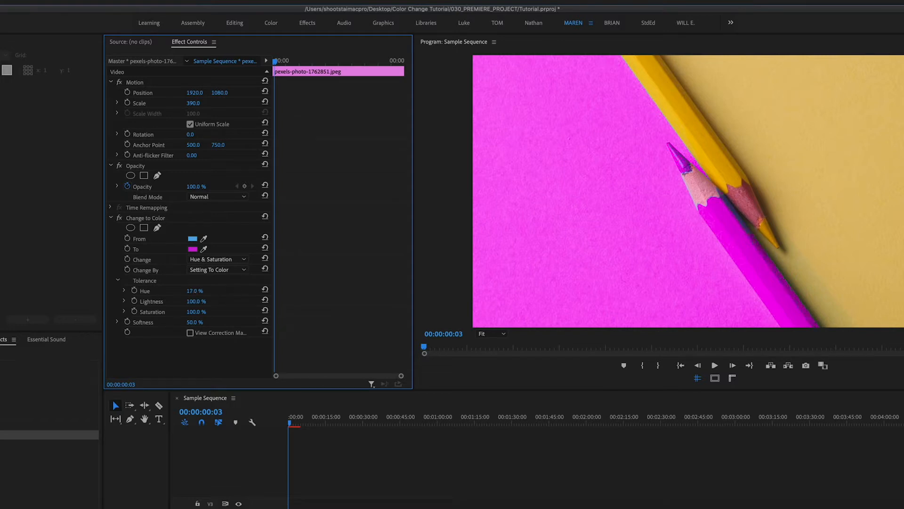
pyautogui.moveTo(195, 292); pyautogui.dragTo(201, 292)
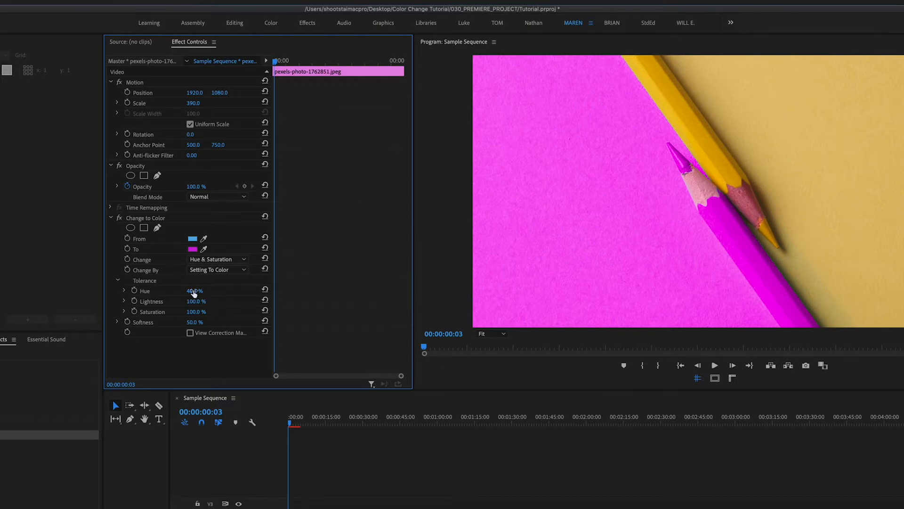
pyautogui.moveTo(195, 291); pyautogui.dragTo(223, 290)
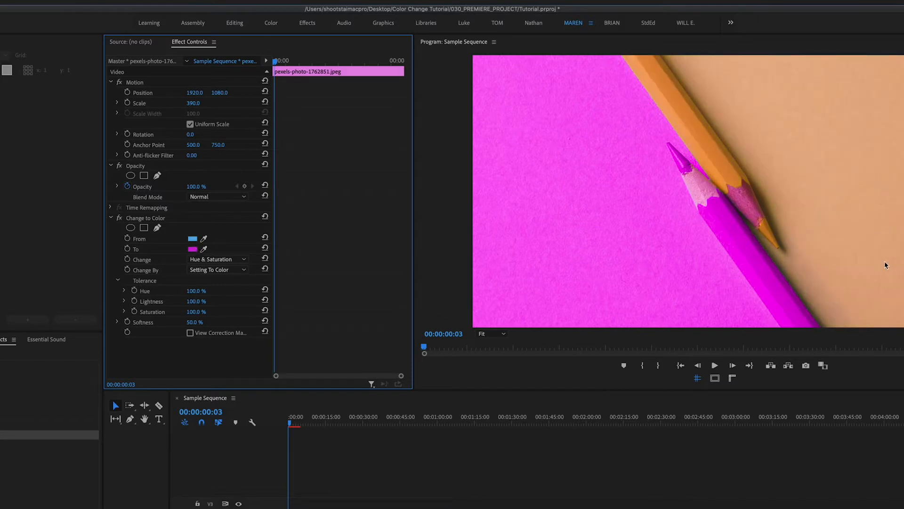
# Set the hue tolerance of the Change to Color effect to 40%
pyautogui.click(200, 290)
pyautogui.write('40')
pyautogui.press('Return')
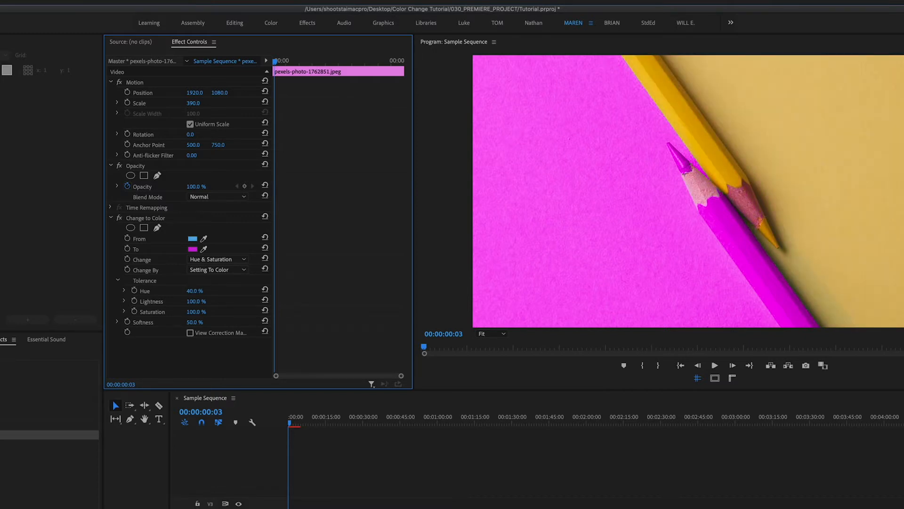
# Try different softness values, including 100%, in the Change to Color effect
pyautogui.click(194, 322)
pyautogui.write('0')
pyautogui.press('Return')
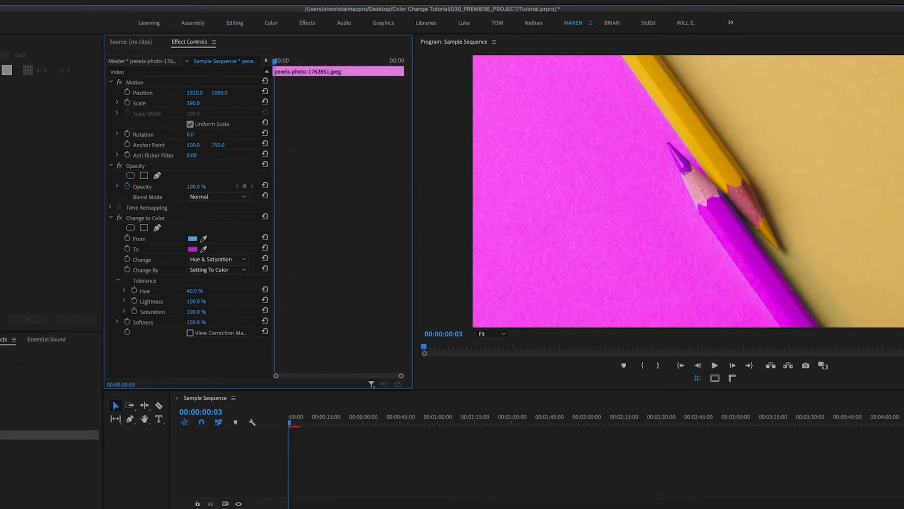
pyautogui.moveTo(194, 323); pyautogui.dragTo(241, 322)
pyautogui.moveTo(197, 323); pyautogui.dragTo(150, 322)
# Set the softness of the Change to Color effect to 60%
pyautogui.click(202, 321)
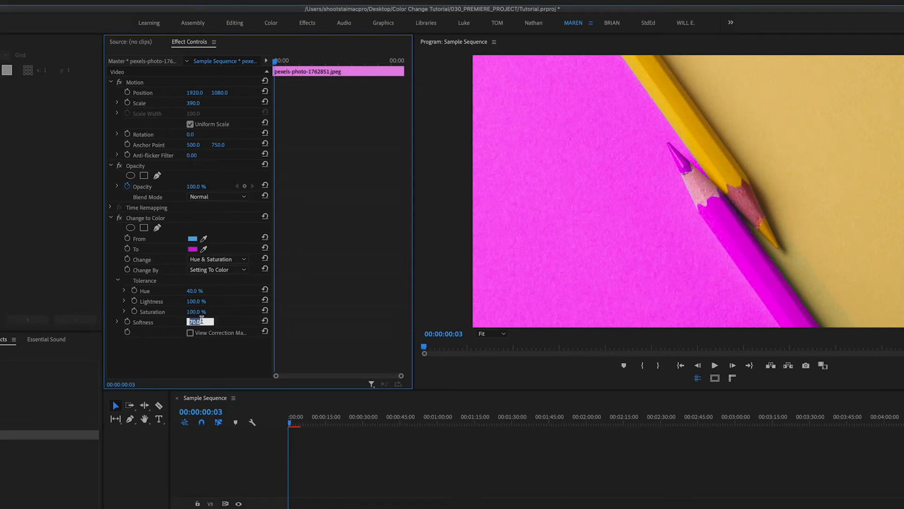
pyautogui.write('60')
pyautogui.press('Return')
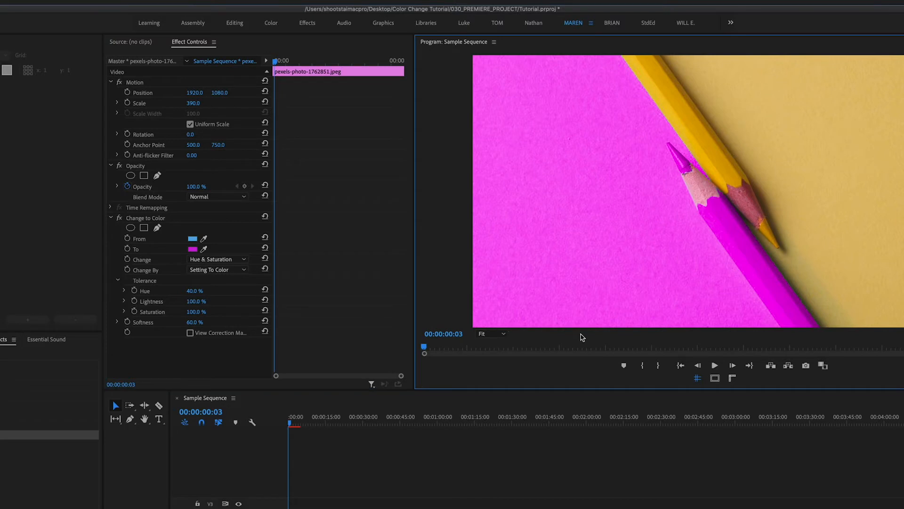
# Reset the photo's scale to its default and compare the image with the Change to Color effect off and on
pyautogui.click(265, 102)
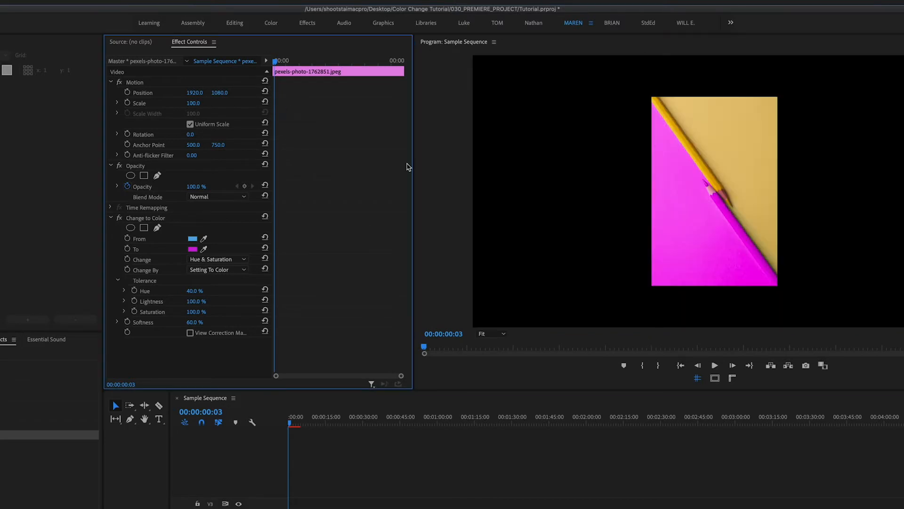
pyautogui.click(121, 218)
pyautogui.click(120, 219)
pyautogui.click(121, 219)
pyautogui.click(121, 218)
pyautogui.click(121, 219)
pyautogui.click(121, 218)
# Disable the pencil photo clip so that the portrait video beneath it shows in the preview
pyautogui.click(305, 508)
pyautogui.press('shift+super+e')
pyautogui.click(297, 508)
pyautogui.press('shift+super+e')
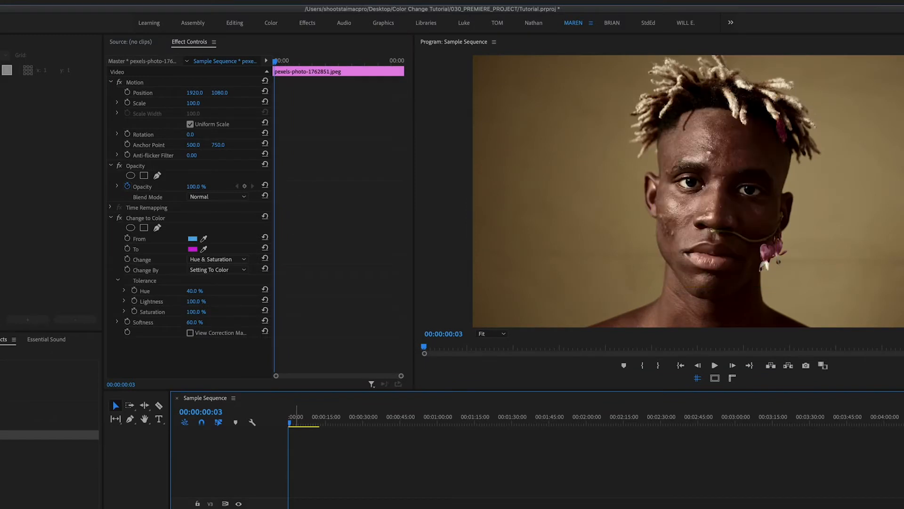
# Move the playhead to 00:00:01:29 and apply the Change to Color effect to the portrait video clip
pyautogui.click(331, 498)
pyautogui.moveTo(425, 351); pyautogui.dragTo(494, 347)
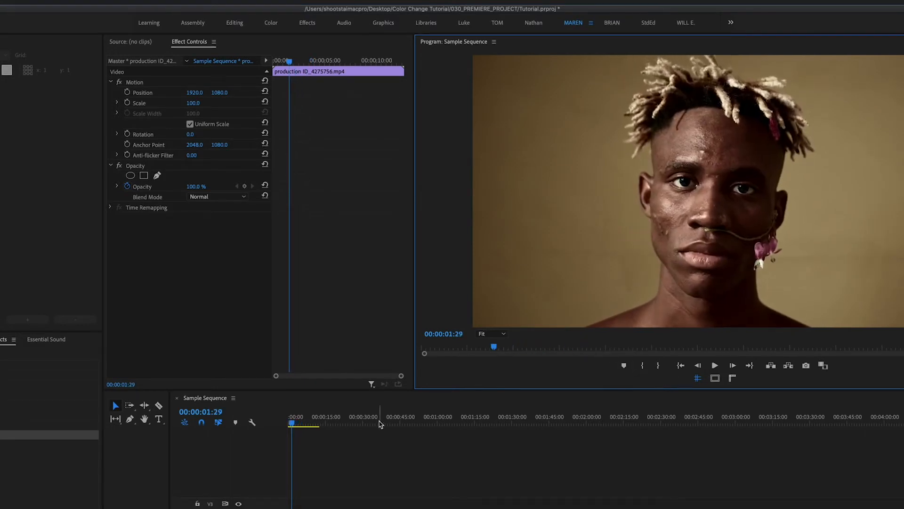
pyautogui.moveTo(3, 434); pyautogui.dragTo(316, 508)
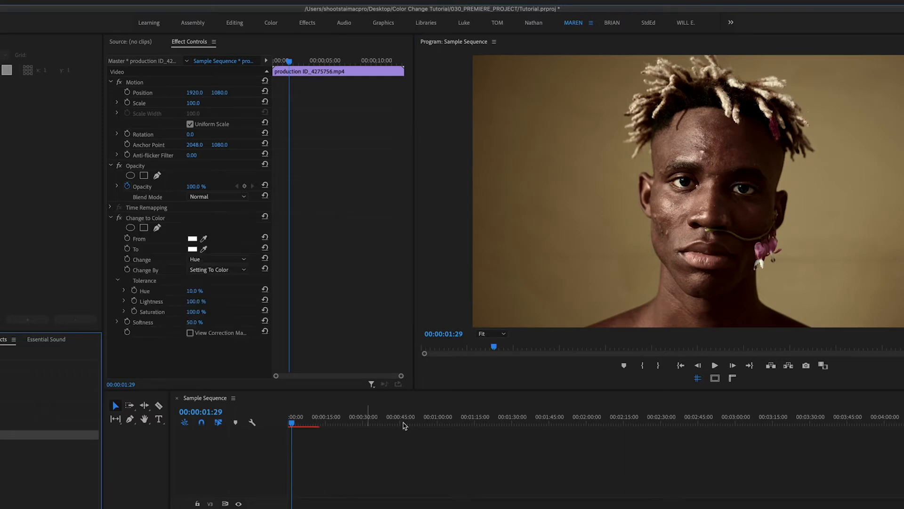
# Sample the portrait's tan background as the From color and compare the shot with the effect off and on
pyautogui.click(203, 239)
pyautogui.click(555, 245)
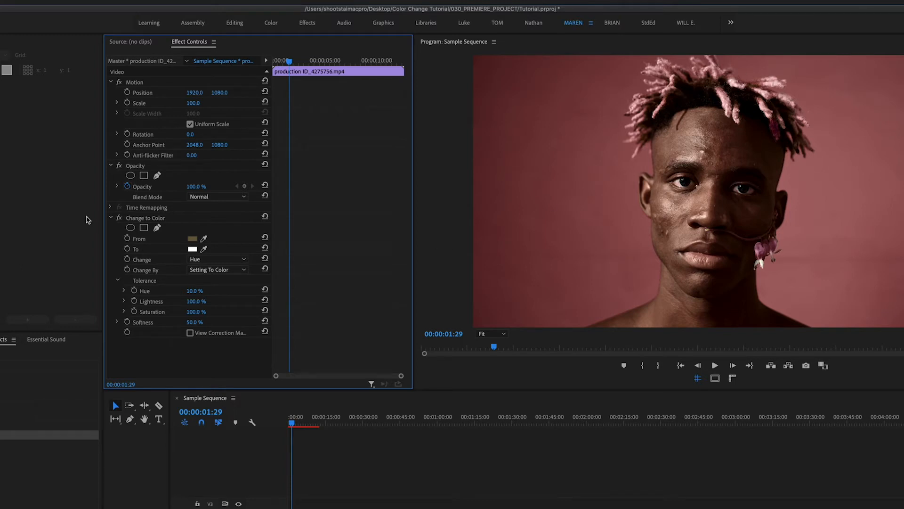
pyautogui.click(120, 218)
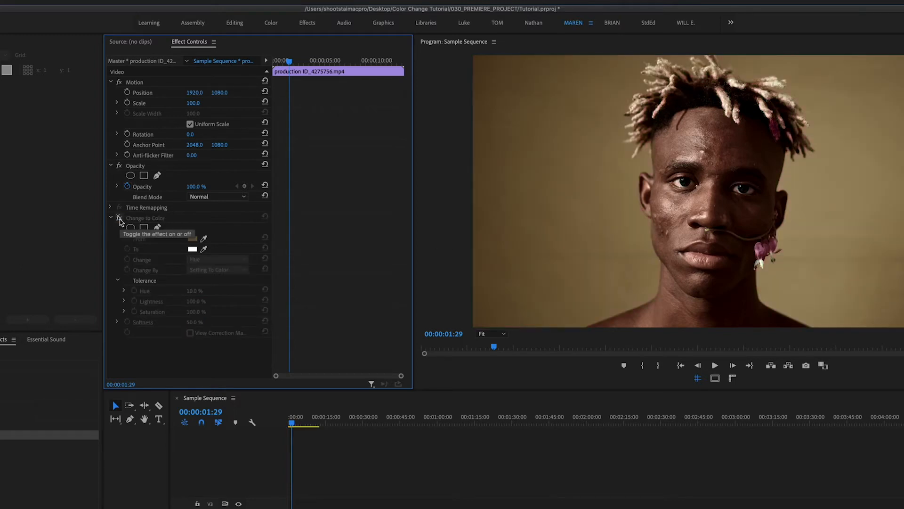
pyautogui.click(119, 218)
pyautogui.click(119, 218)
pyautogui.click(120, 218)
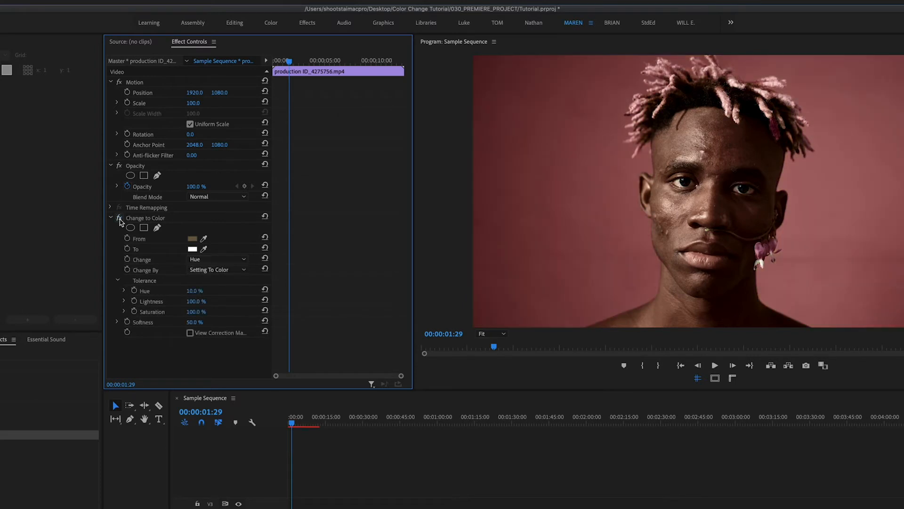
# Choose a bright green as the To color for the portrait video's background
pyautogui.click(192, 249)
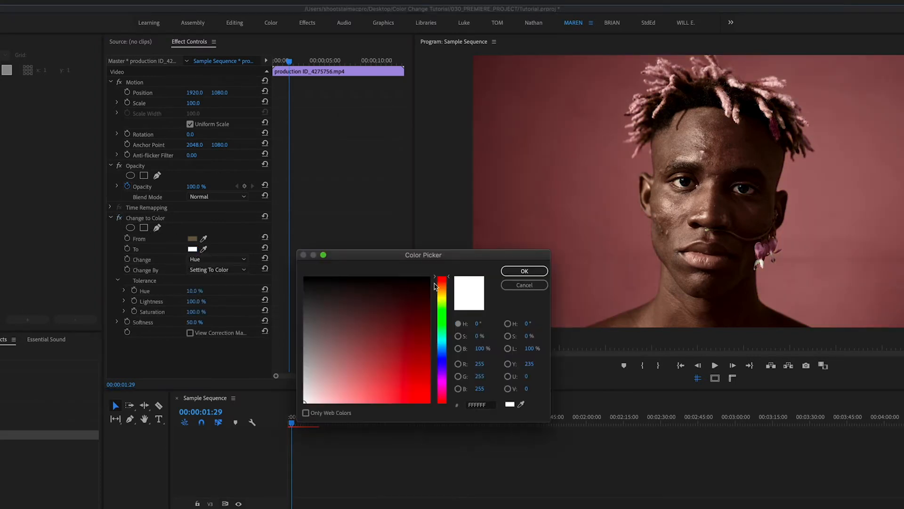
pyautogui.click(443, 316)
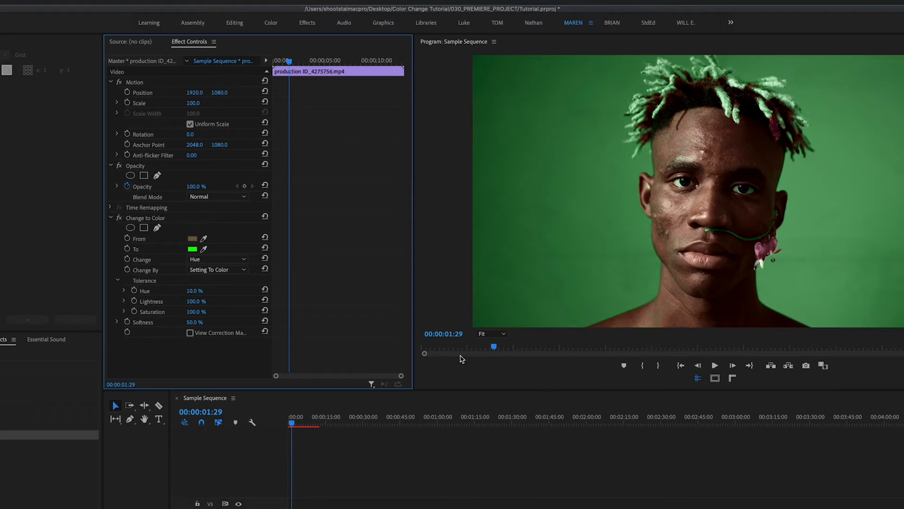
# Compare the Change modes Hue & Lightness, Hue & Saturation, and Hue, Lightness & Saturation on the green background, and return to Hue
pyautogui.click(208, 260)
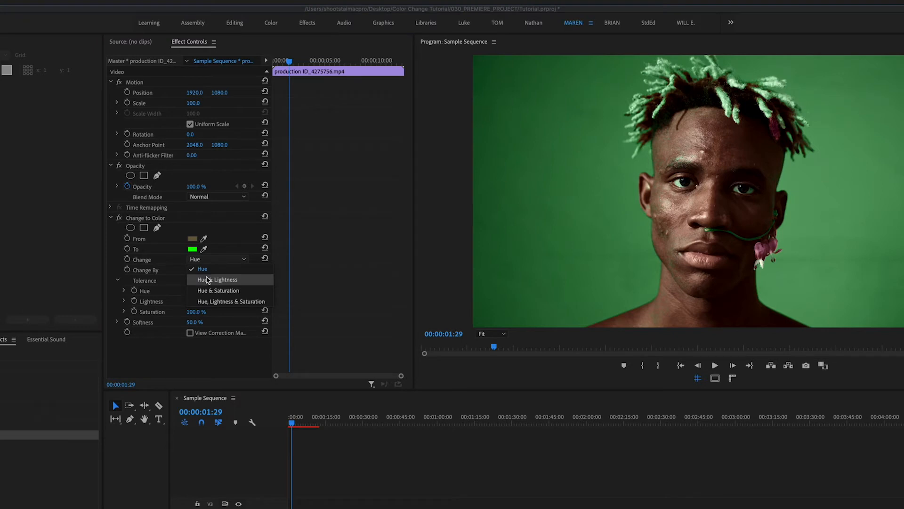
pyautogui.click(207, 280)
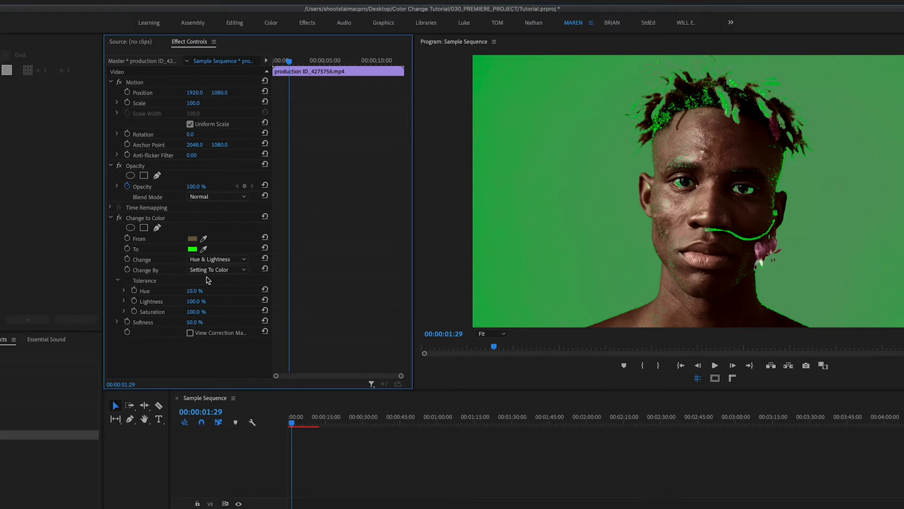
pyautogui.click(212, 259)
pyautogui.click(217, 291)
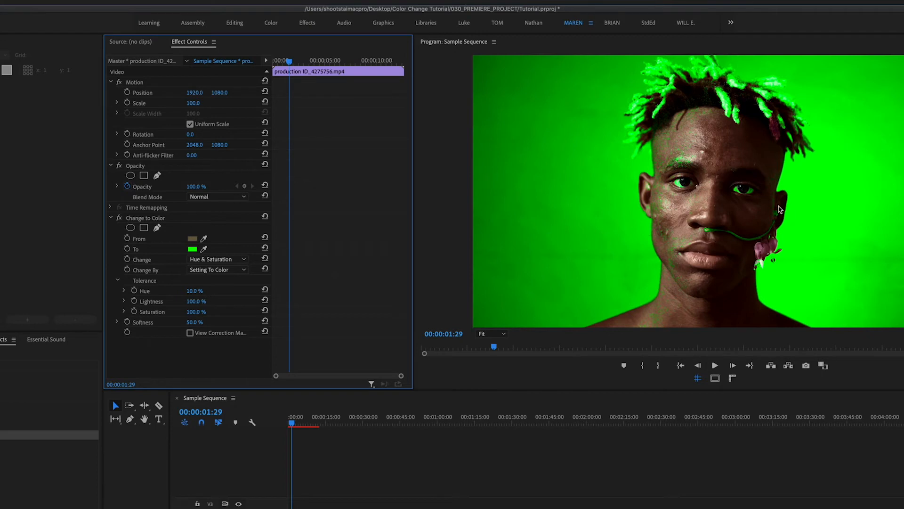
pyautogui.click(235, 260)
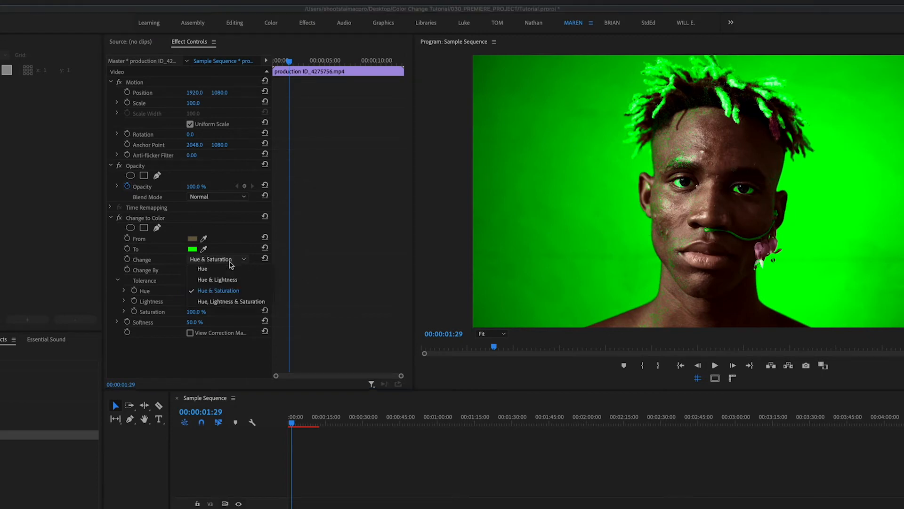
pyautogui.click(229, 302)
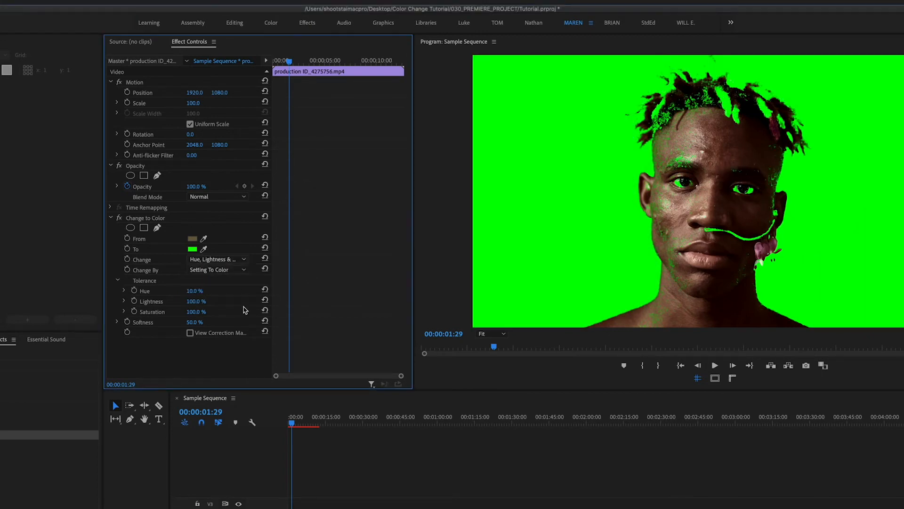
pyautogui.click(224, 259)
pyautogui.click(212, 268)
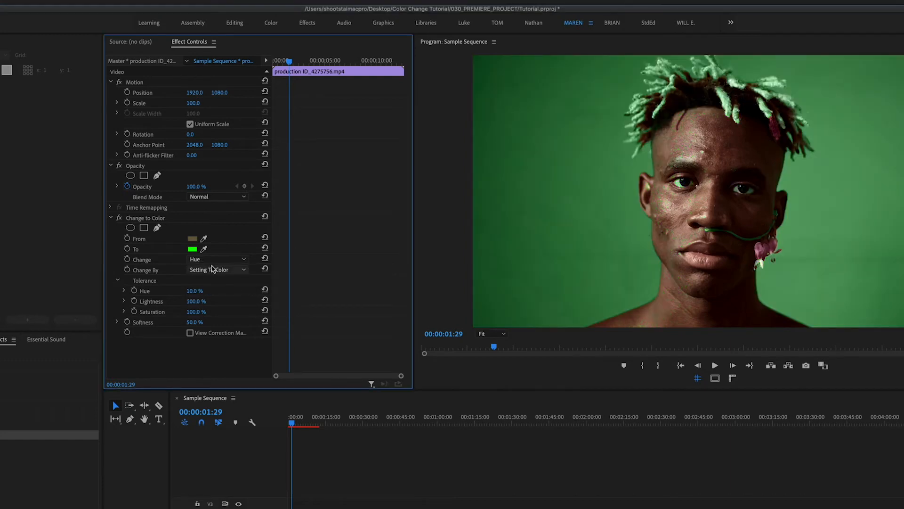
pyautogui.click(214, 260)
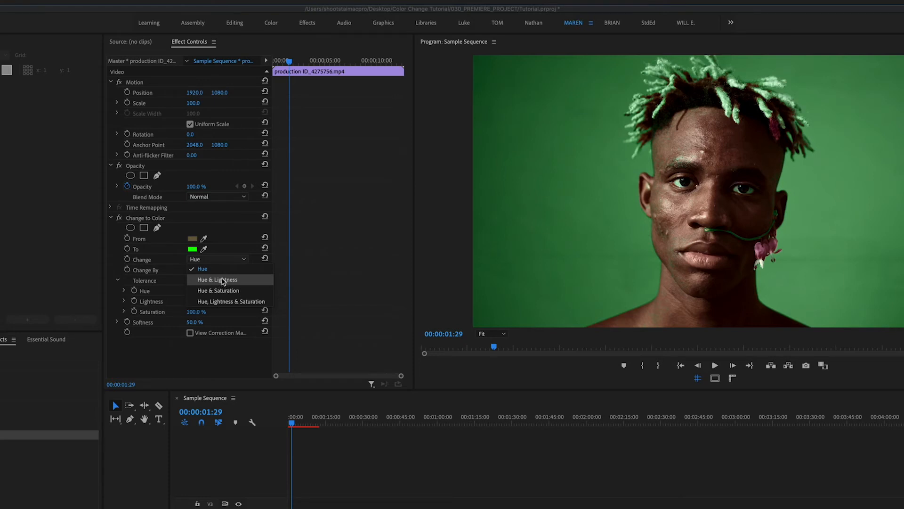
pyautogui.click(220, 272)
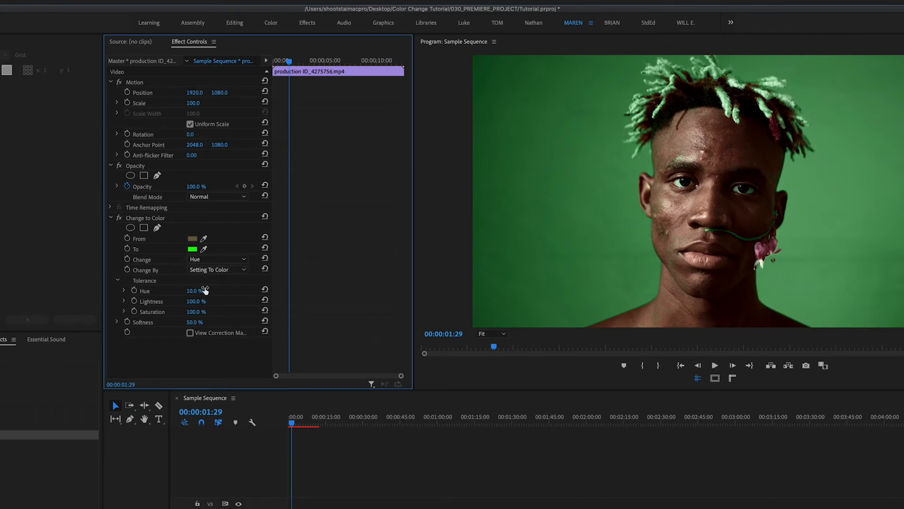
# Try a hue tolerance of 15% on the portrait clip's Change to Color effect
pyautogui.moveTo(200, 292)
pyautogui.mouseDown()
pyautogui.moveTo(242, 292)
pyautogui.moveTo(194, 292)
pyautogui.moveTo(223, 292)
pyautogui.moveTo(202, 291)
pyautogui.mouseUp()
pyautogui.click(195, 291)
pyautogui.write('15')
pyautogui.press('Return')
# Add an ellipse mask to the Change to Color effect and position it over the man's hair and forehead
pyautogui.click(130, 227)
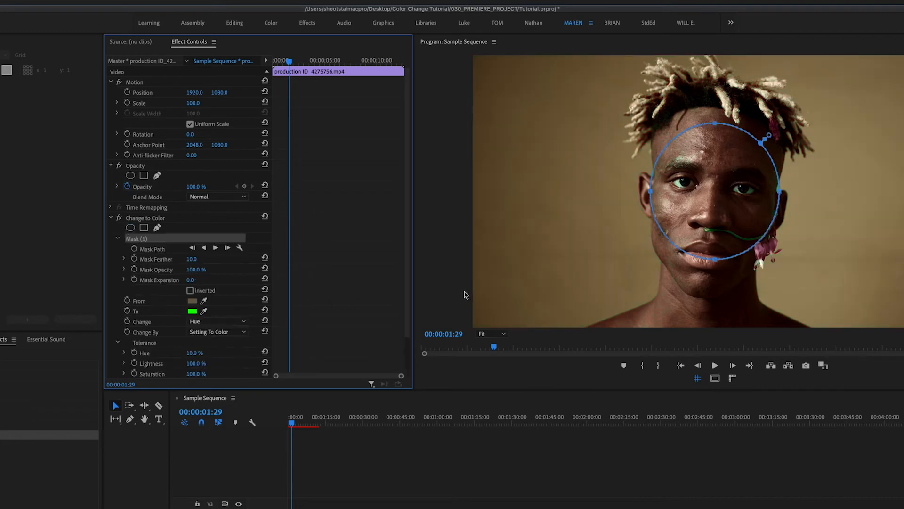
pyautogui.click(710, 230)
pyautogui.moveTo(720, 178); pyautogui.dragTo(723, 136)
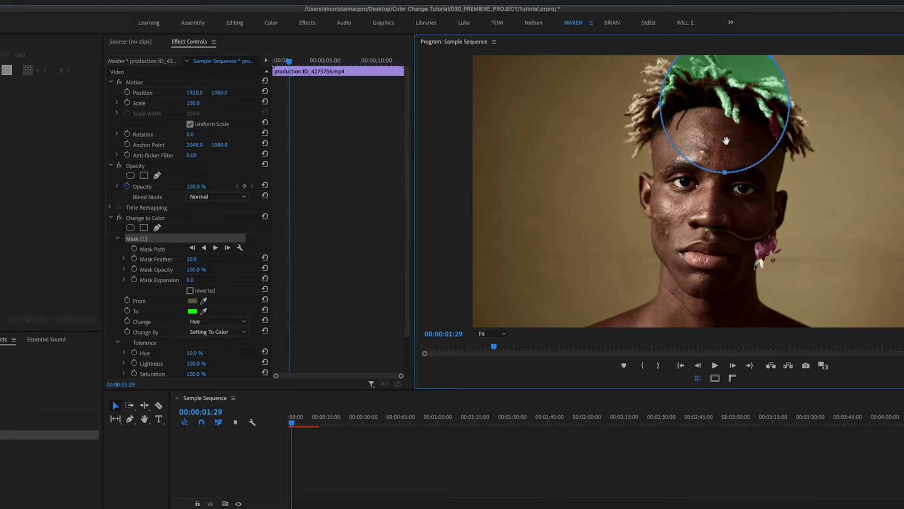
pyautogui.moveTo(724, 147); pyautogui.dragTo(718, 154)
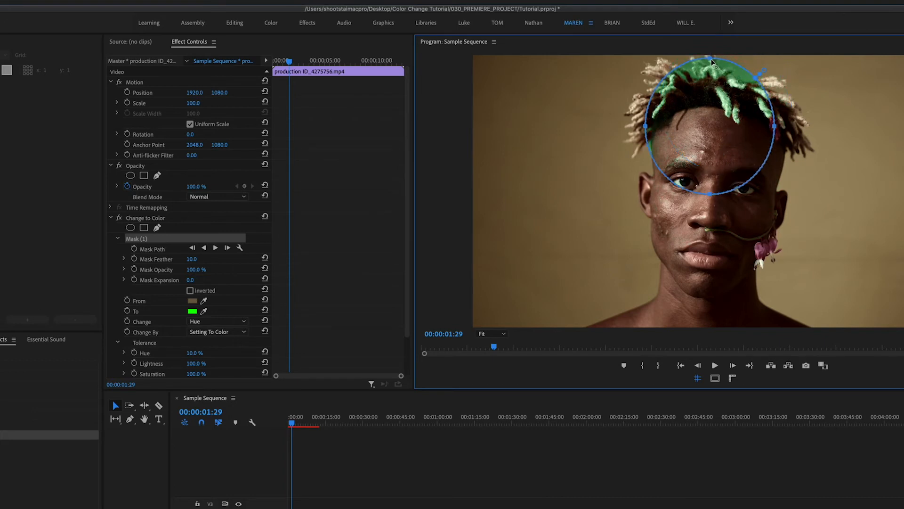
# Reshape the mask by moving and adding path points so that it follows the outline of the hair
pyautogui.moveTo(712, 53); pyautogui.dragTo(712, 51)
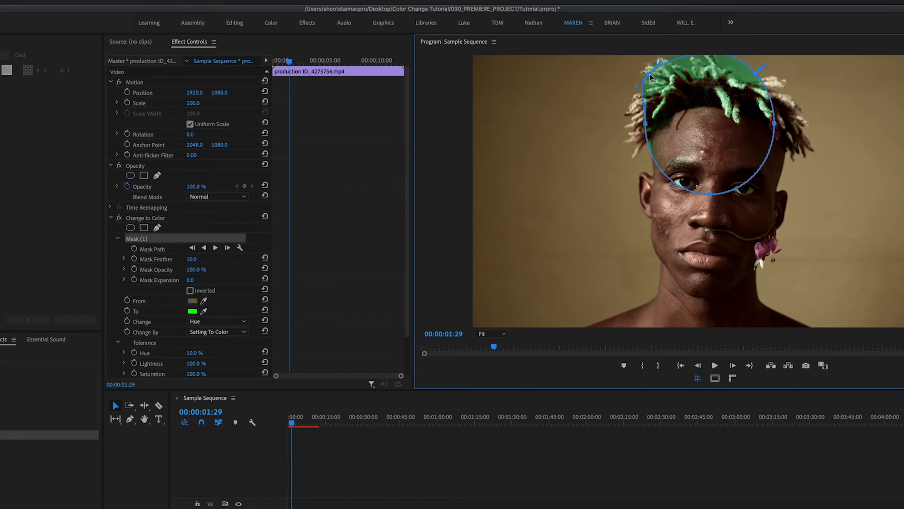
pyautogui.click(646, 124)
pyautogui.moveTo(640, 127); pyautogui.dragTo(632, 131)
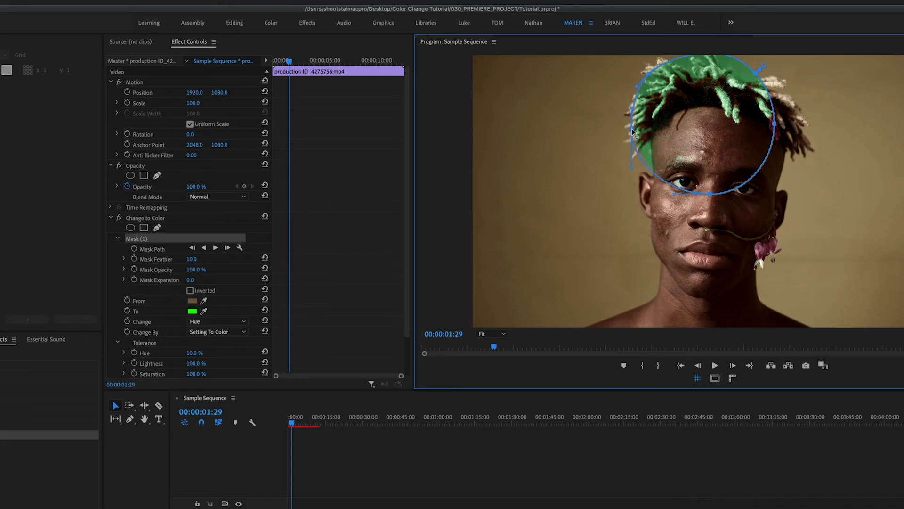
pyautogui.moveTo(649, 171); pyautogui.dragTo(647, 148)
pyautogui.moveTo(710, 194); pyautogui.dragTo(712, 131)
pyautogui.moveTo(773, 108); pyautogui.dragTo(776, 128)
pyautogui.moveTo(748, 65); pyautogui.dragTo(734, 71)
pyautogui.moveTo(680, 57); pyautogui.dragTo(691, 69)
pyautogui.moveTo(774, 124); pyautogui.dragTo(788, 98)
pyautogui.moveTo(712, 131); pyautogui.dragTo(711, 110)
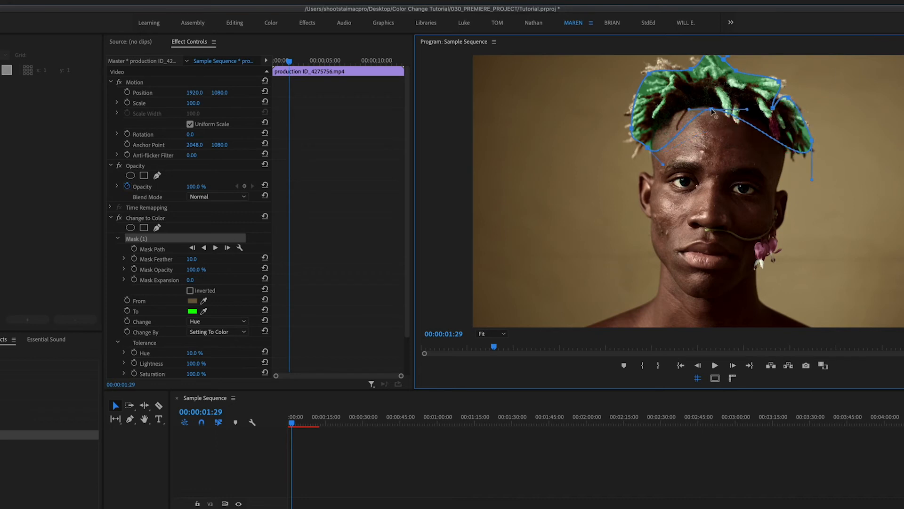
pyautogui.click(670, 71)
pyautogui.moveTo(670, 71); pyautogui.dragTo(668, 59)
# Set the hair mask's feather to 85 and invert the mask so the color change affects the background
pyautogui.moveTo(189, 260); pyautogui.dragTo(198, 262)
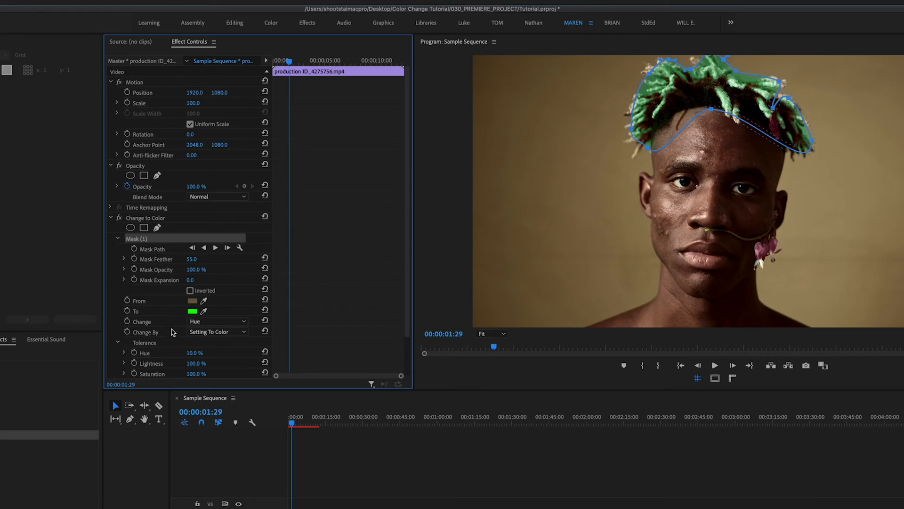
pyautogui.moveTo(193, 260); pyautogui.dragTo(201, 260)
pyautogui.click(190, 290)
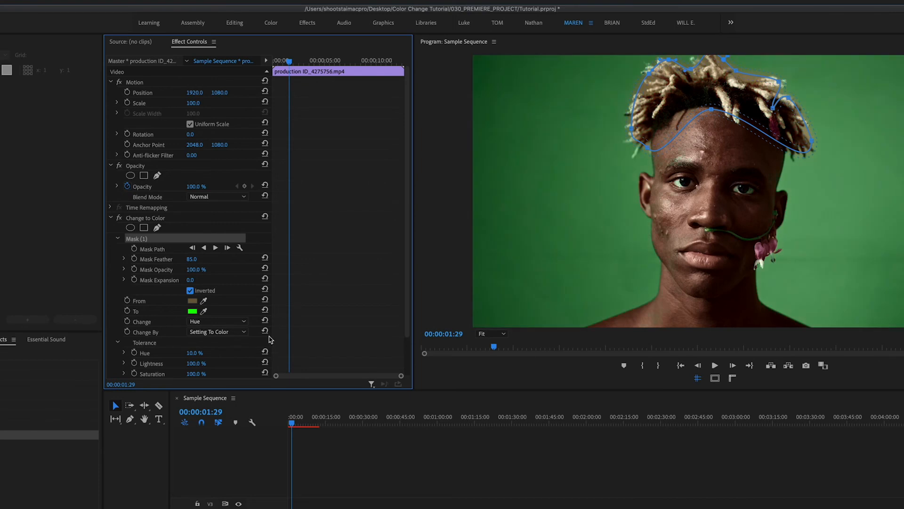
# Refine the mask path along the upper edge of the hair and the hairline
pyautogui.click(753, 79)
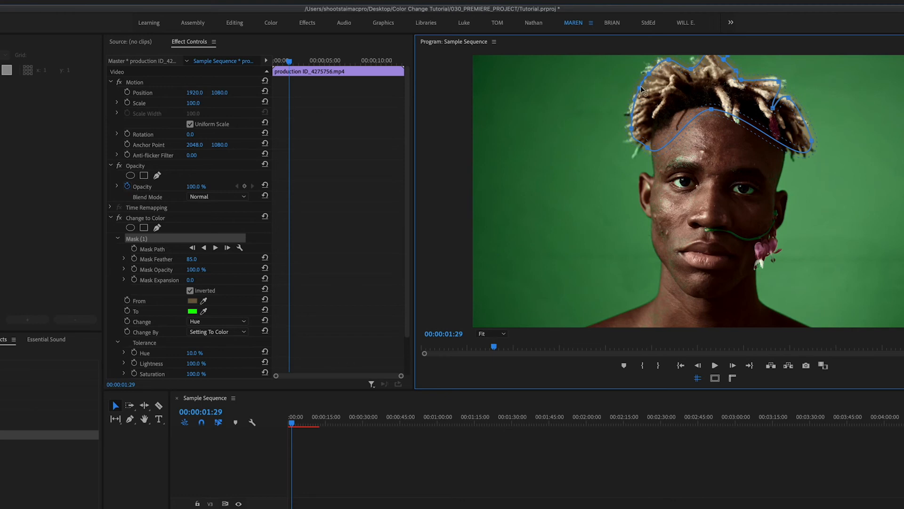
pyautogui.moveTo(646, 87); pyautogui.dragTo(654, 79)
pyautogui.moveTo(672, 122); pyautogui.dragTo(671, 118)
# Check the shot without the mask outline and raise the mask feather to 482
pyautogui.click(560, 497)
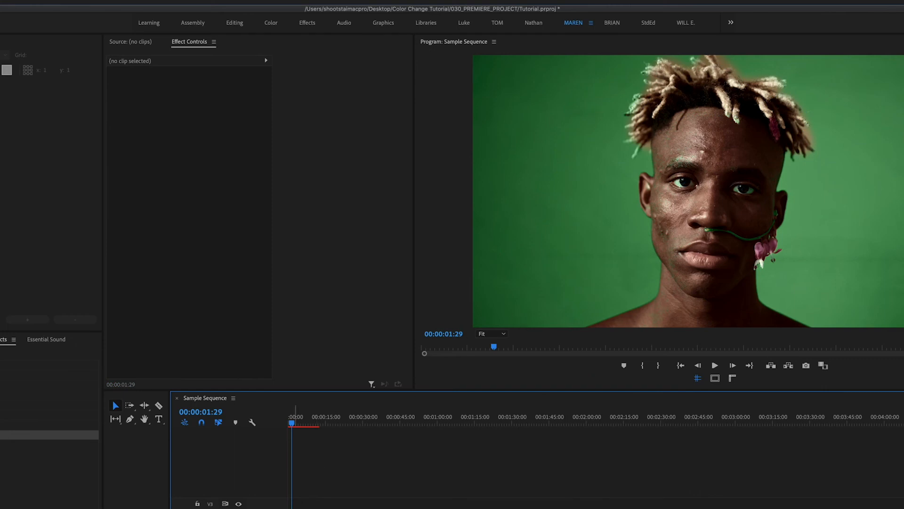
pyautogui.click(299, 508)
pyautogui.moveTo(193, 259); pyautogui.dragTo(212, 259)
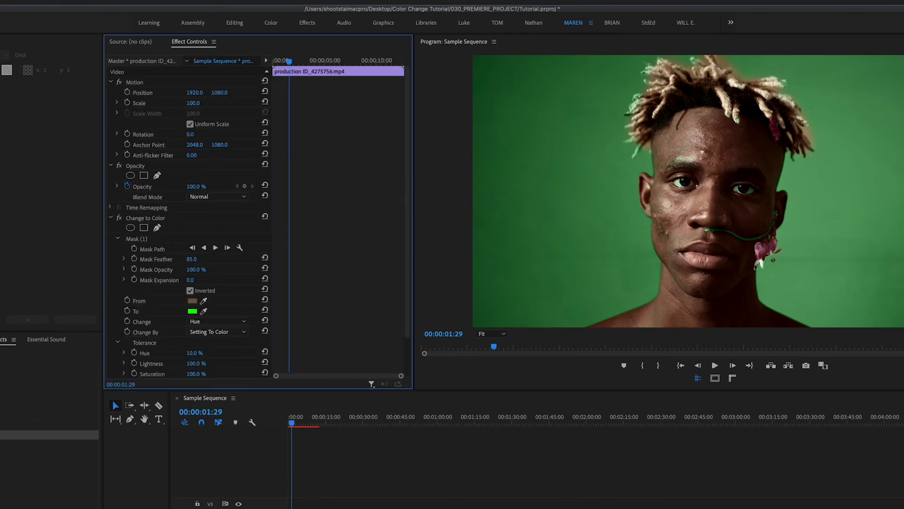
pyautogui.click(281, 406)
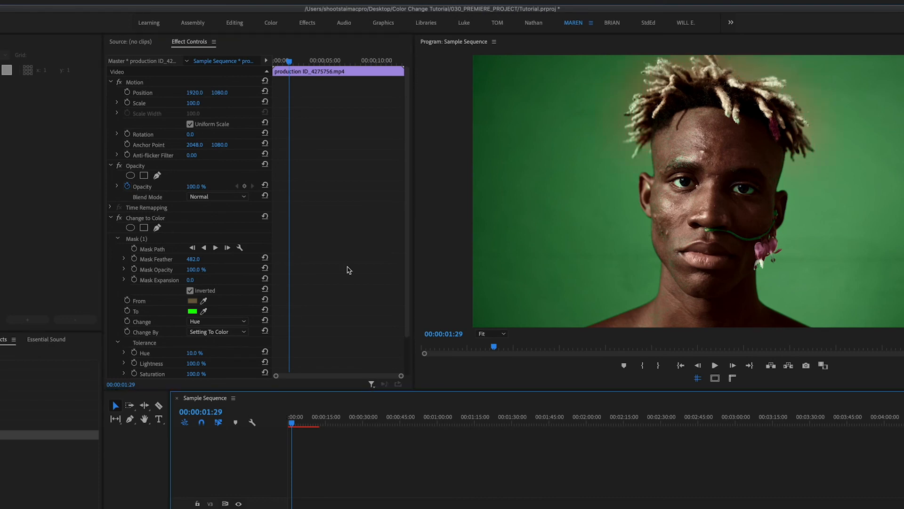
# Set the mask expansion to 7 and save the project
pyautogui.moveTo(191, 280); pyautogui.dragTo(186, 279)
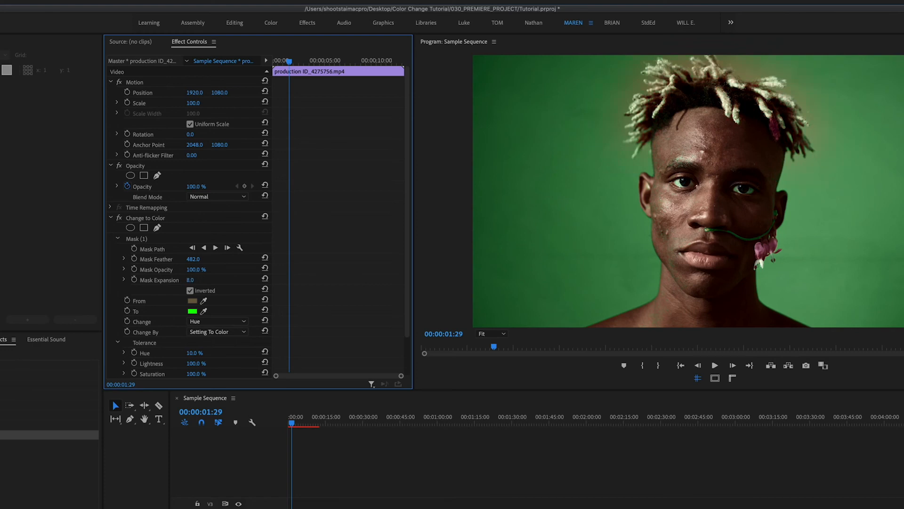
pyautogui.moveTo(190, 280); pyautogui.dragTo(196, 280)
pyautogui.press('cmd+s')
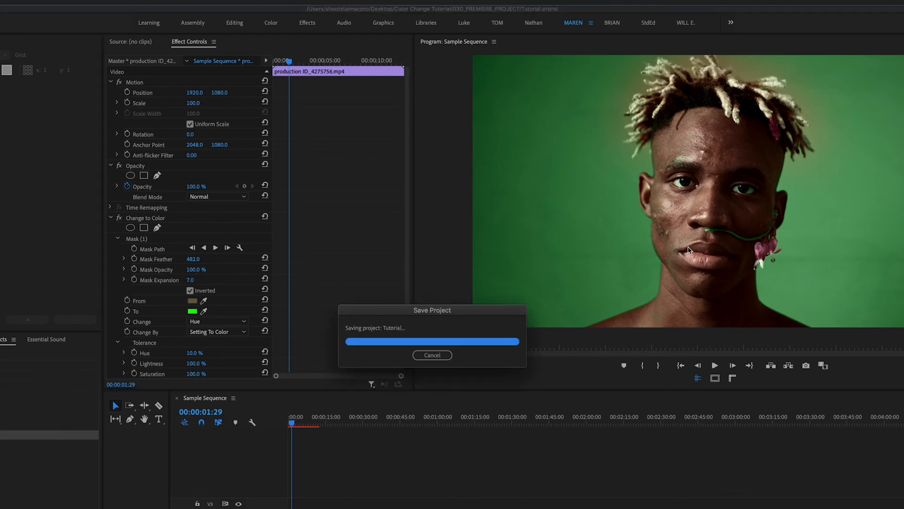
# Play the recolored portrait video to check the mask over time and return the playhead to the start of the sequence
pyautogui.click(390, 461)
pyautogui.press('space')
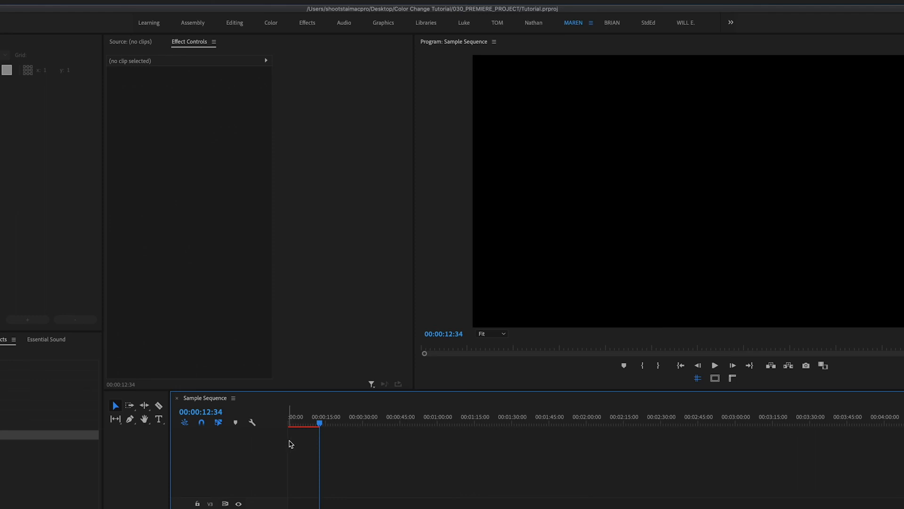
pyautogui.moveTo(309, 424); pyautogui.dragTo(250, 425)
pyautogui.hscroll(2, 326, 449)
pyautogui.hscroll(-2, 331, 450)
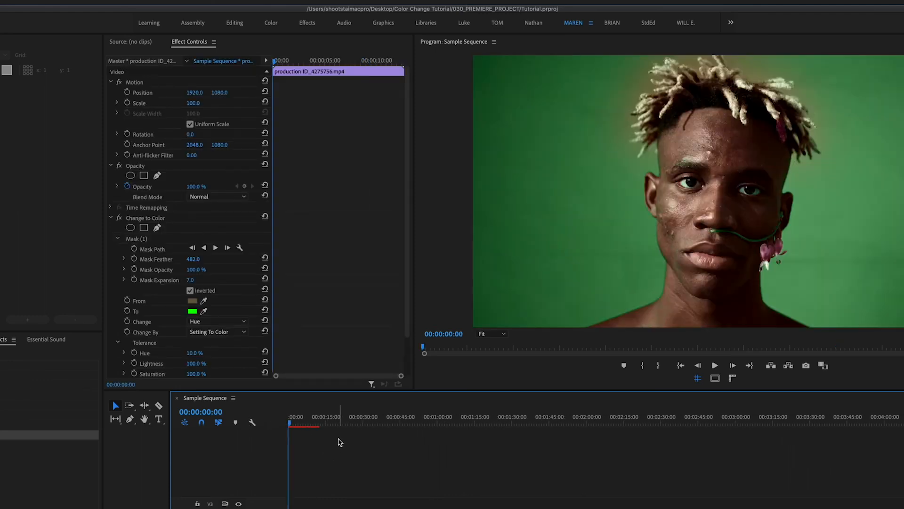